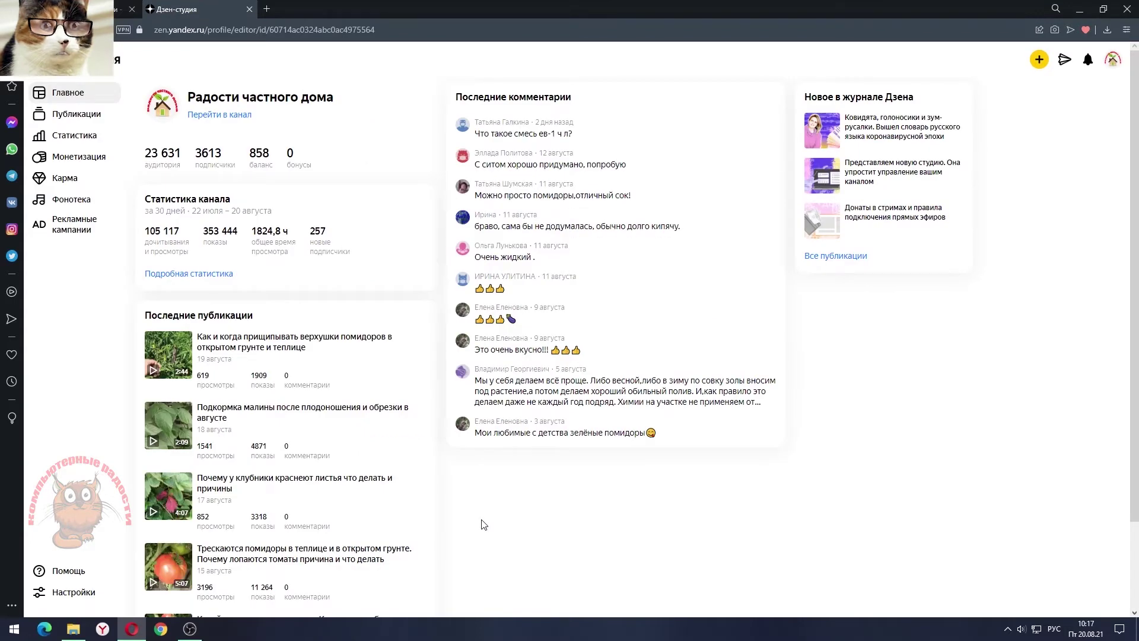
Step: Start a new video publication and upload the file "Густой домашний кетчуп на зиму из желтых помидор. Как быстро сделать густым"
click(1036, 63)
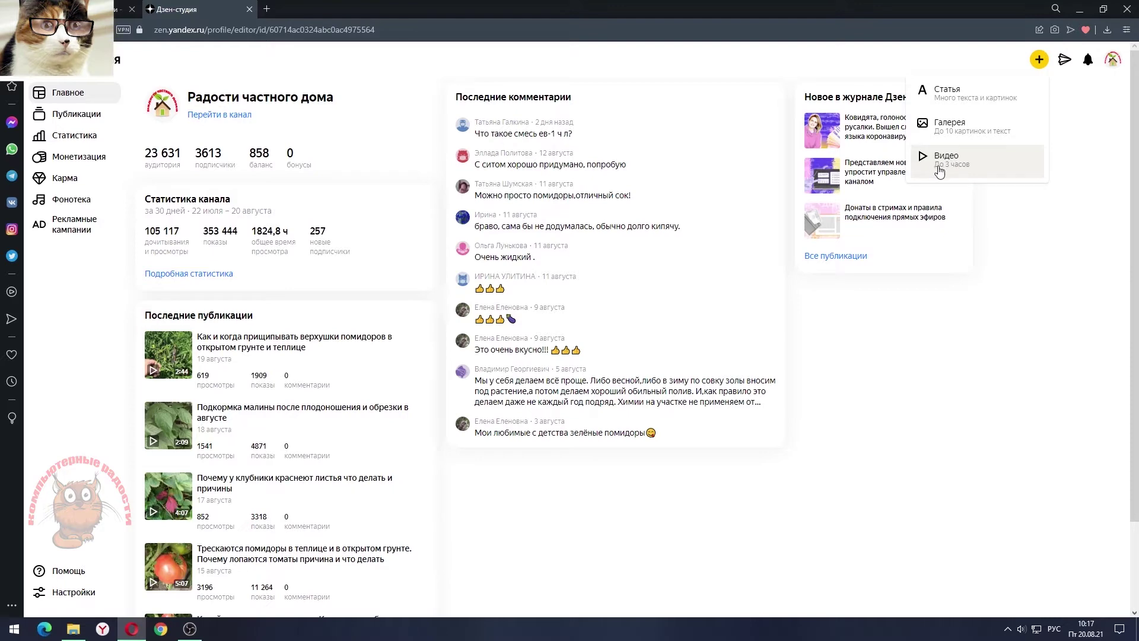
click(950, 157)
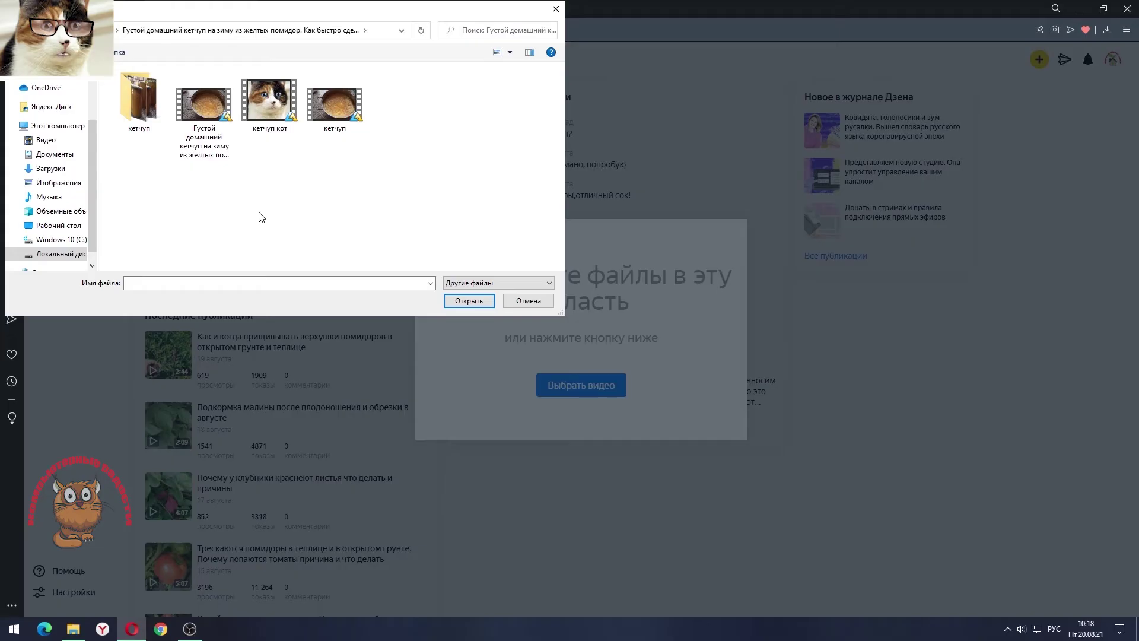
click(195, 100)
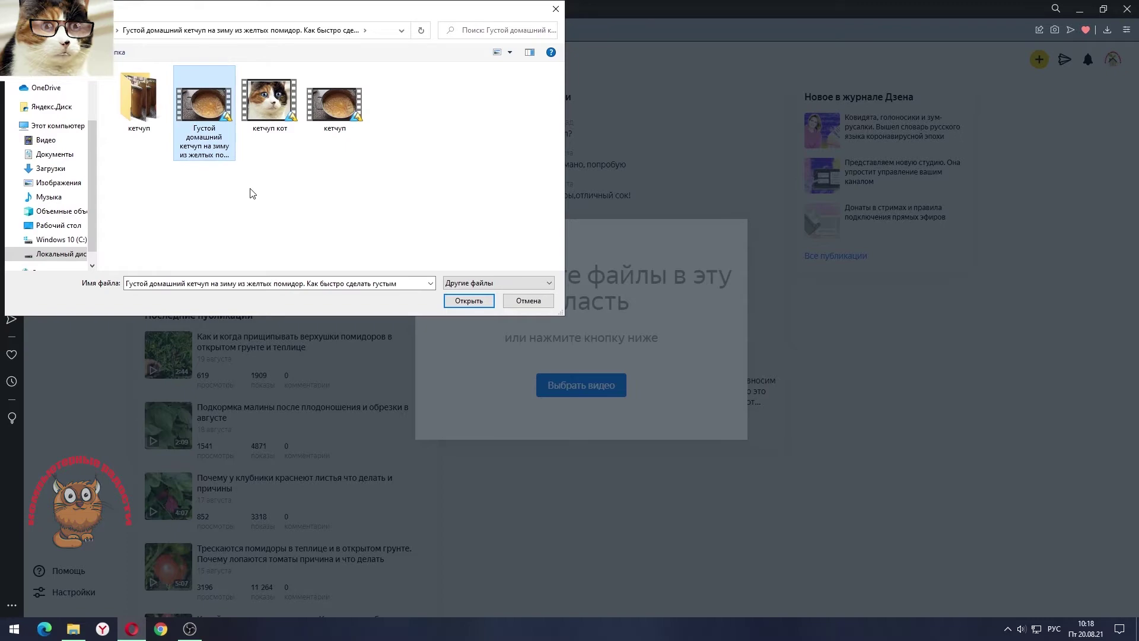
click(463, 302)
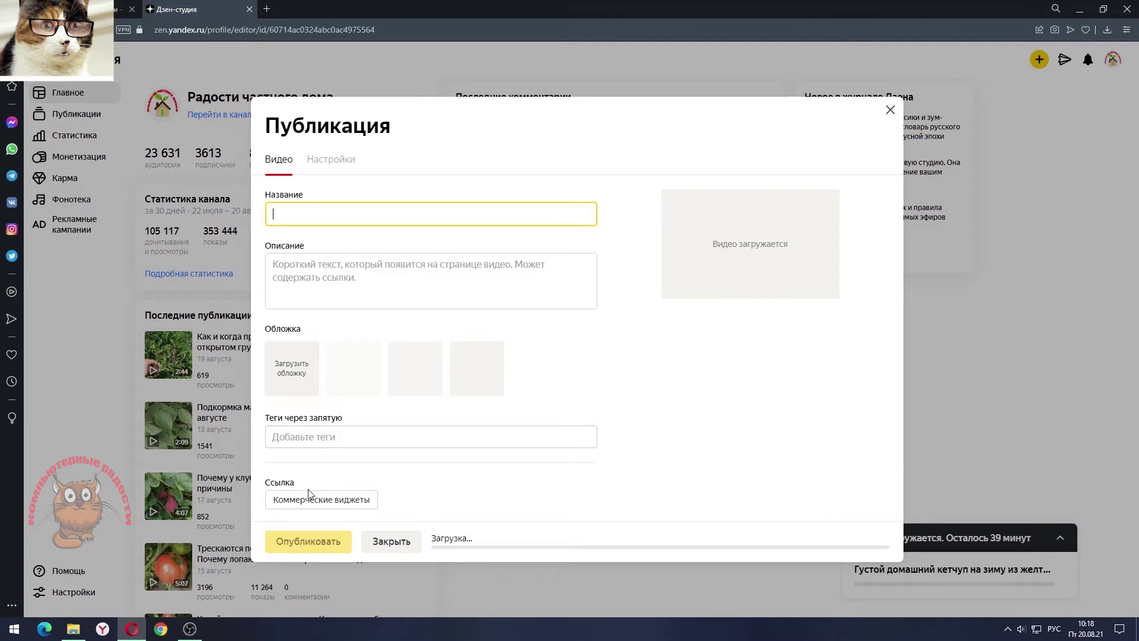
Step: Title the video "Густой домашний кетчуп на зиму из желтых помидор. Как быстро сделать густым" and describe the yellow-tomato ketchup recipe with its ingredient amounts
right_click(281, 215)
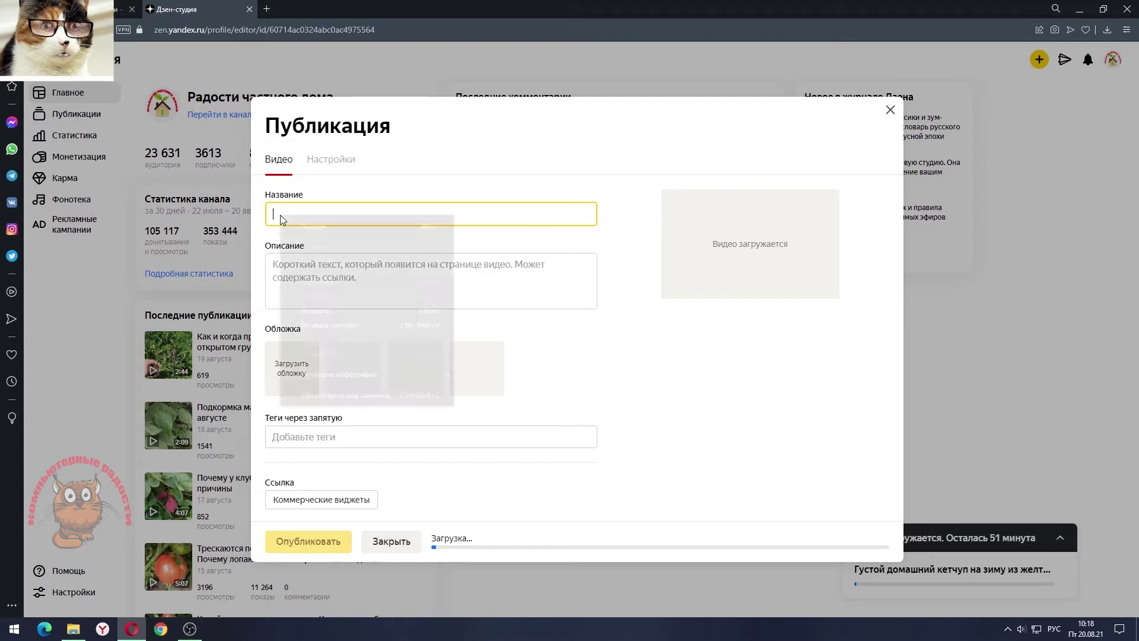
click(290, 315)
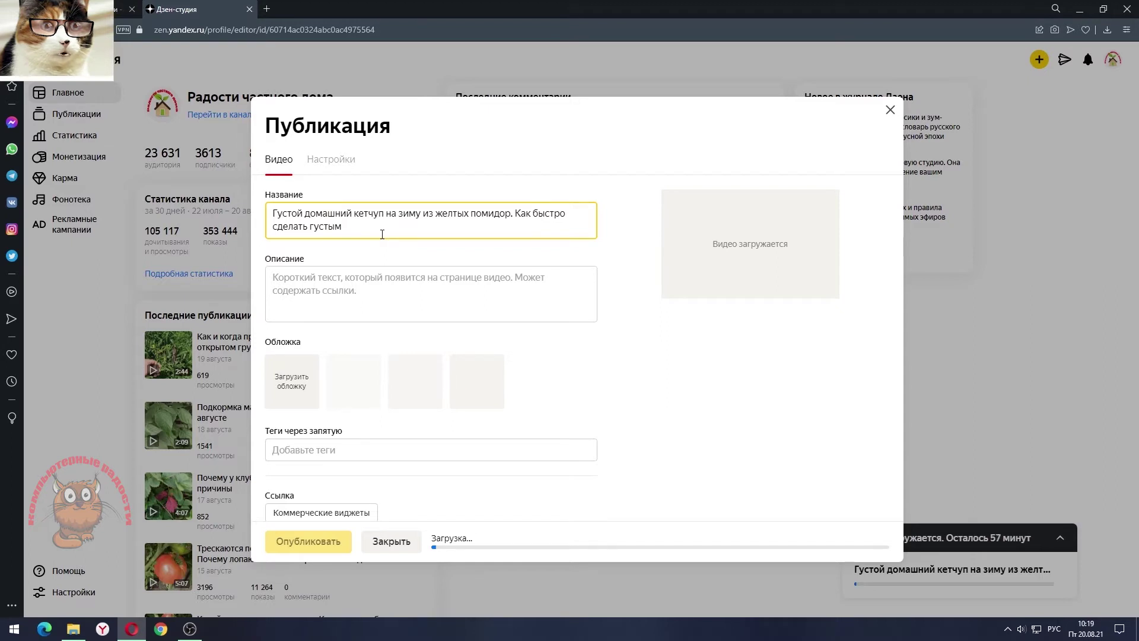
click(282, 282)
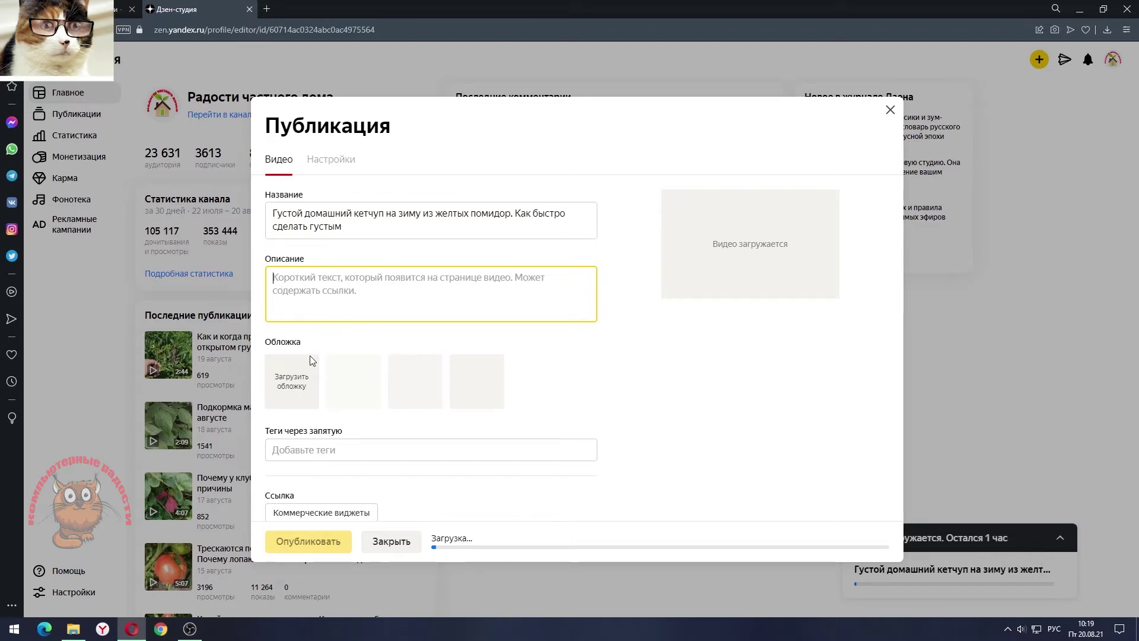
text(Сегодня готовим густой кетчуп на зиму из желтых помидоров. Томатный сок - 6 литров, итог густой сок - 3 литра Соль - 1 столовая ложка Сахар - 300 грамм Лук - 300 грамм Корица молотая - 1 чайная ложка Горчица порошком - 1.5 чайной ложки Смесь перцев - 2 чайные ложки Имбирь молотый - 10 грамм, или 2 чайные ложки Куркума - 1 чайная ложка Уксус 70% - 1 столовая ложка)
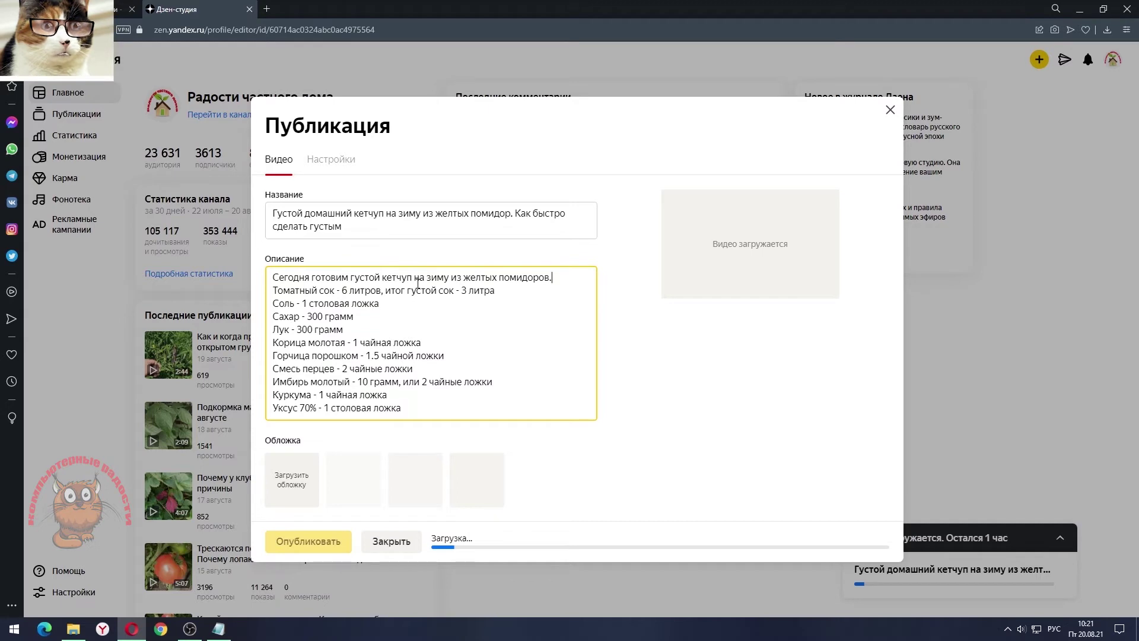
Step: Add the tags "кетчуп", "кетчуп на зиму", "густой кетчуп", "густой кетчуп на зиму" and "как сделать кетчуп" to the video
scroll(409, 341, down, 2)
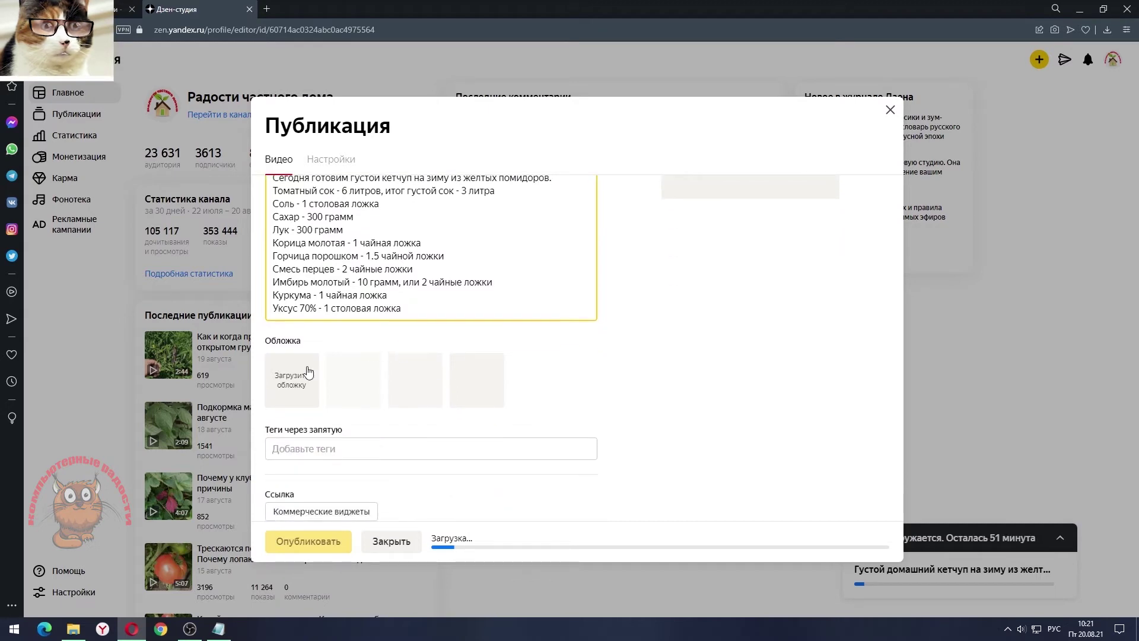
click(291, 449)
text(кетчуп, кетчуп на зиму, густой кетчуп, густой кетчуп на зиму, как сделать кетчуп)
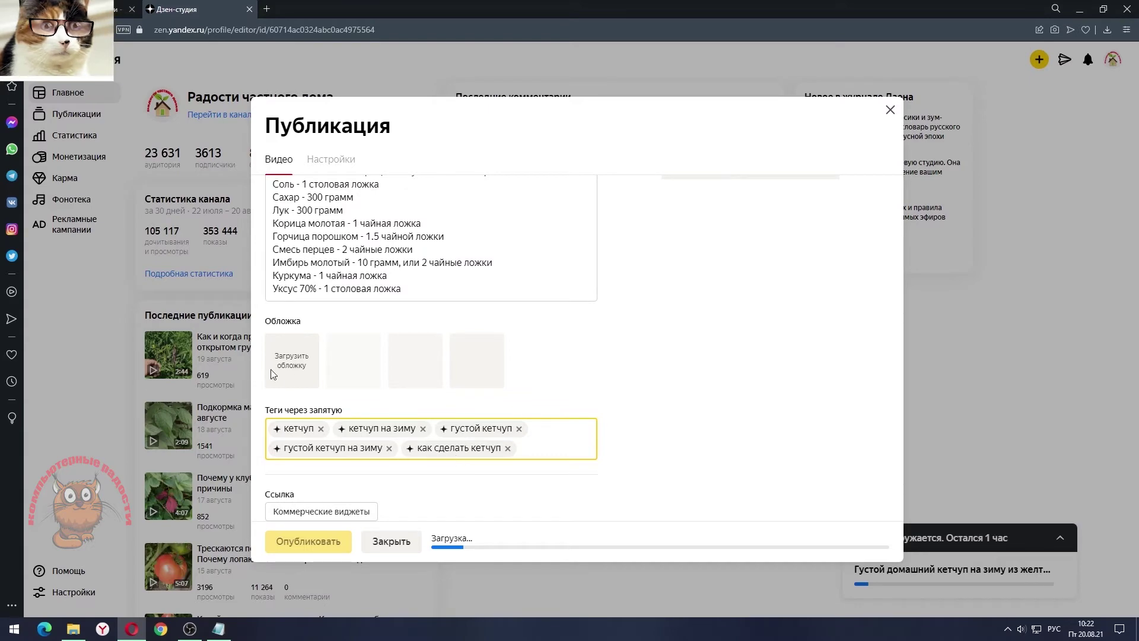
Step: Upload the image "кетчуп превью" as the video's cover
click(288, 375)
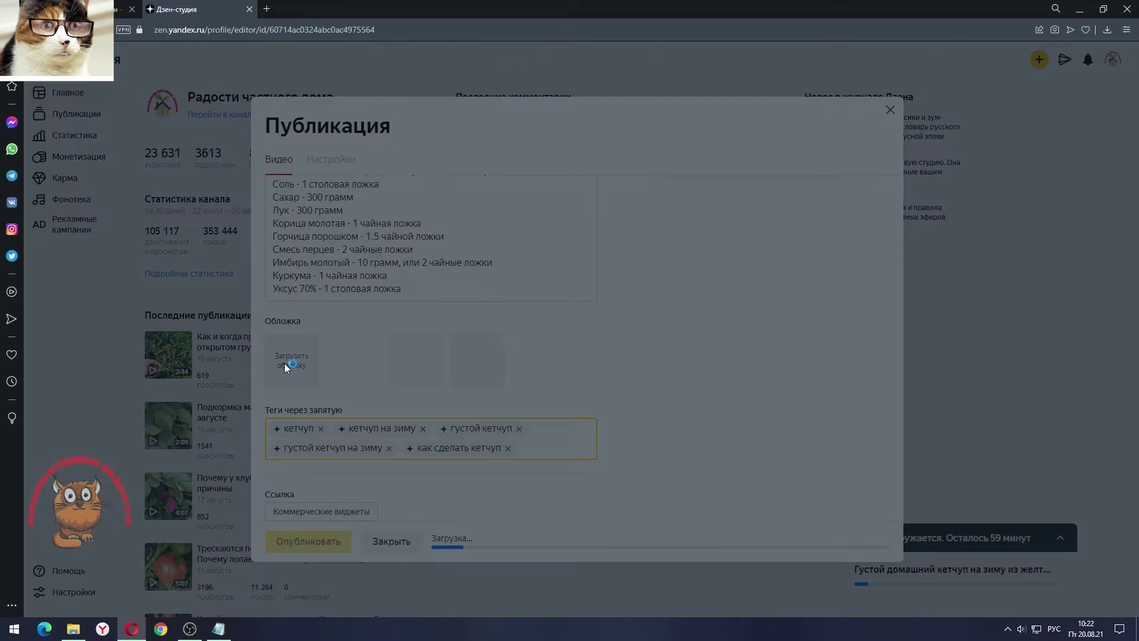
click(204, 104)
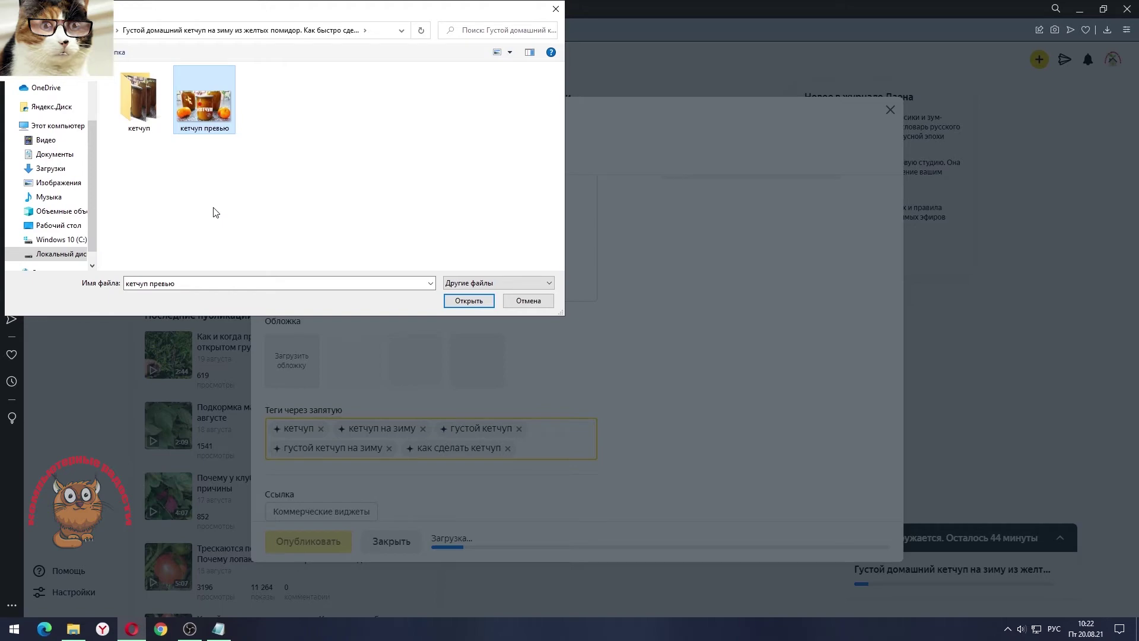
click(457, 301)
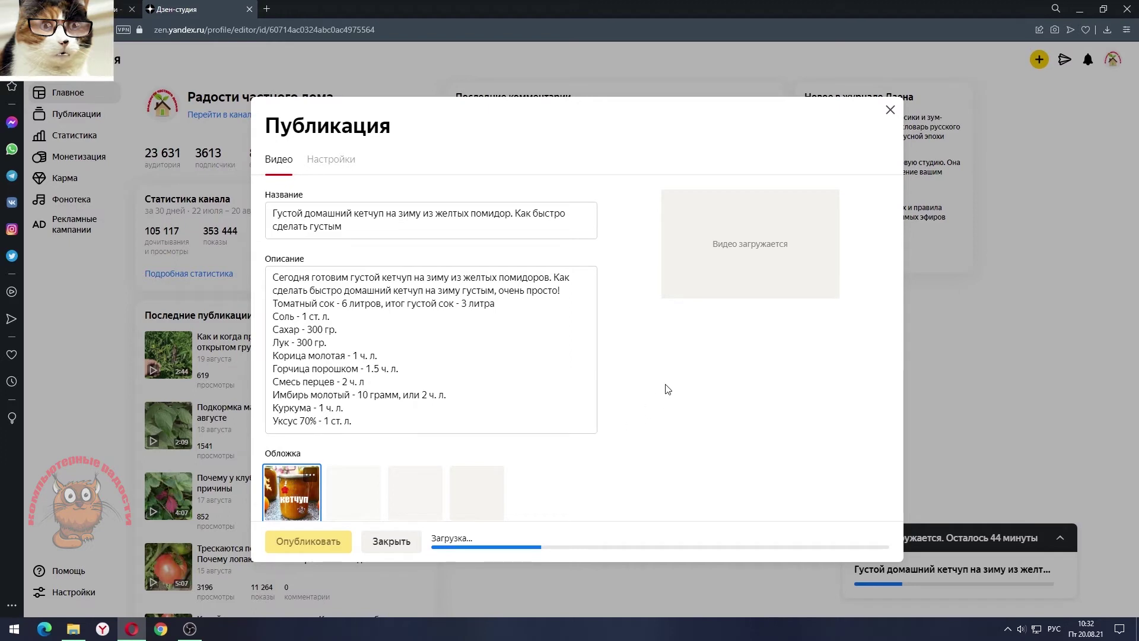
Step: Review the video's description, cover thumbnails and tags, and check the option for replacing the uploaded cover
scroll(625, 385, down, 2)
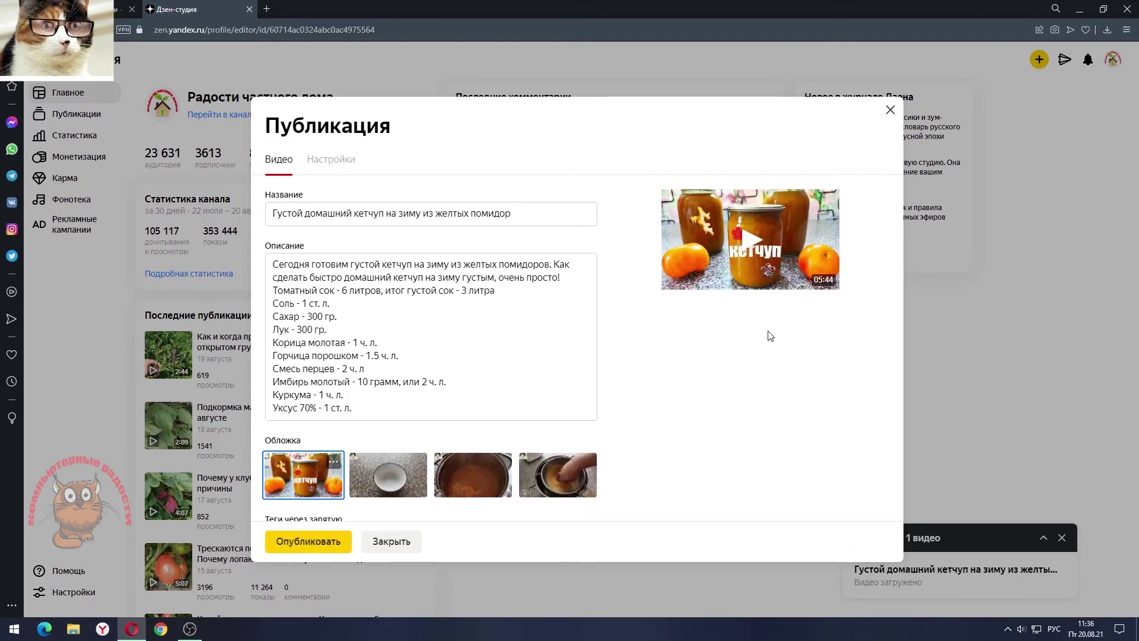
scroll(637, 396, down, 2)
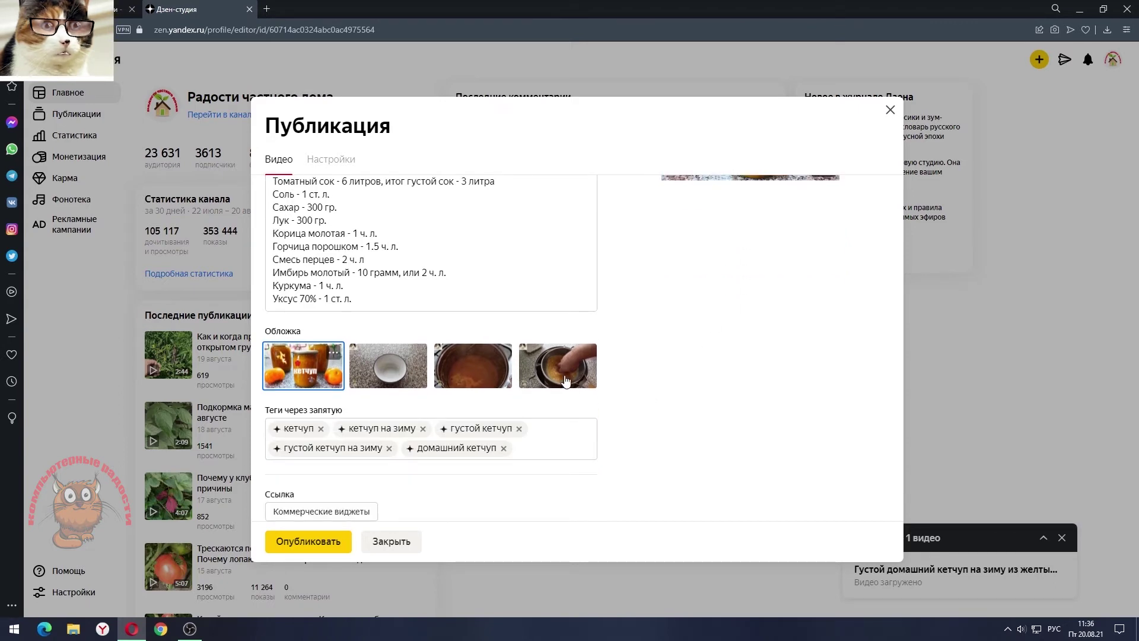
click(334, 353)
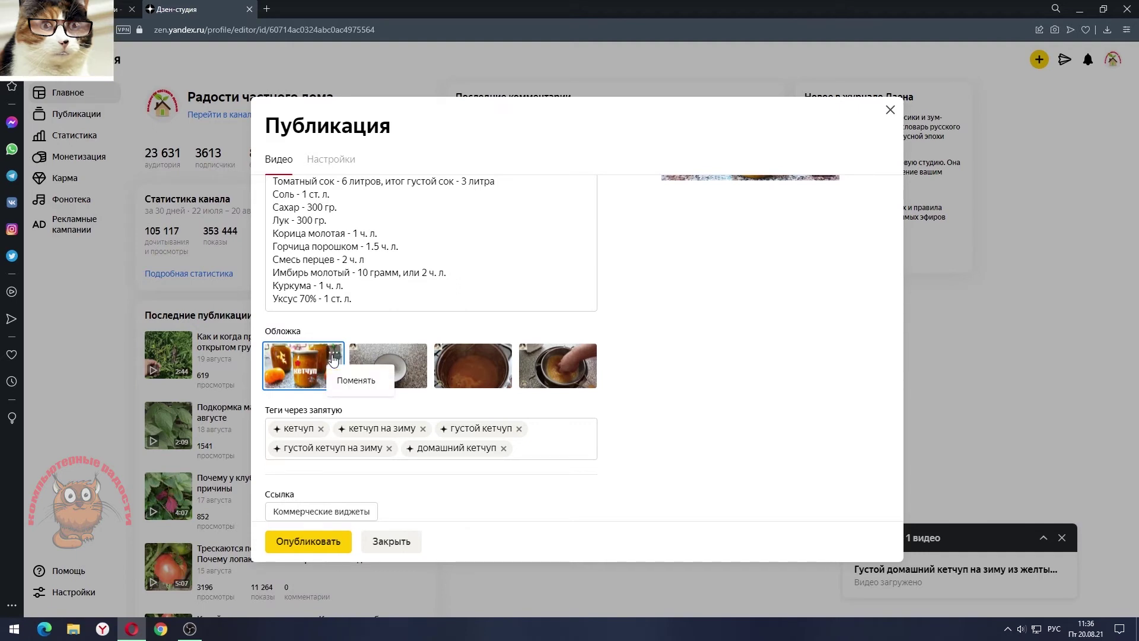
click(617, 350)
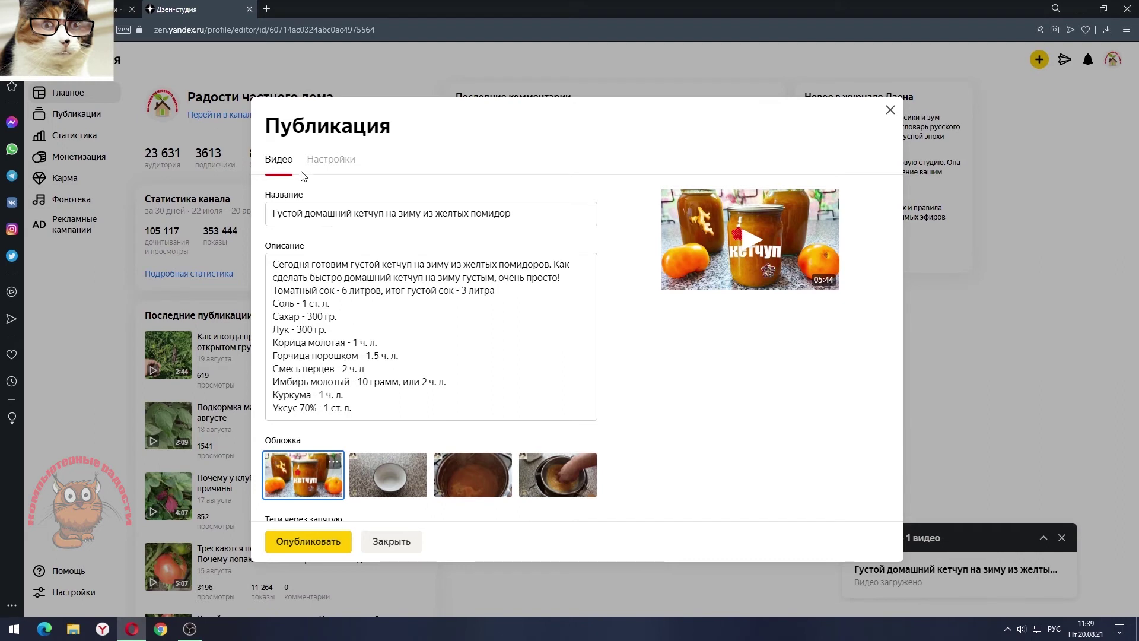
Step: In the publication settings, leave commenting open to "Все", enable "Опубликовать позже" and set the date to 23 августа 2021
click(344, 164)
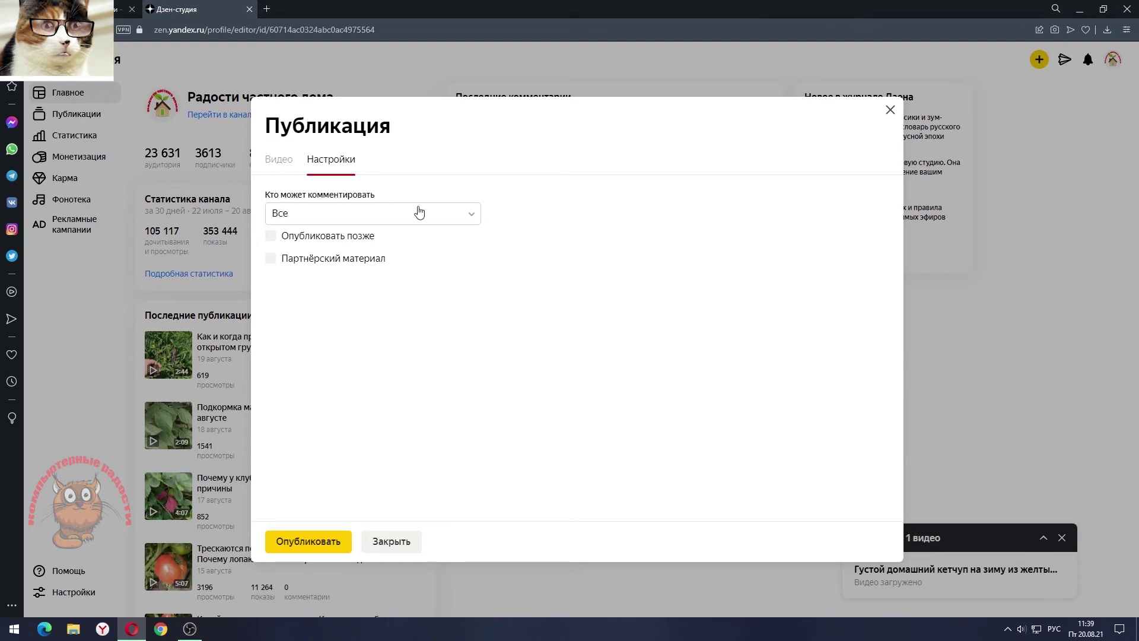
click(473, 216)
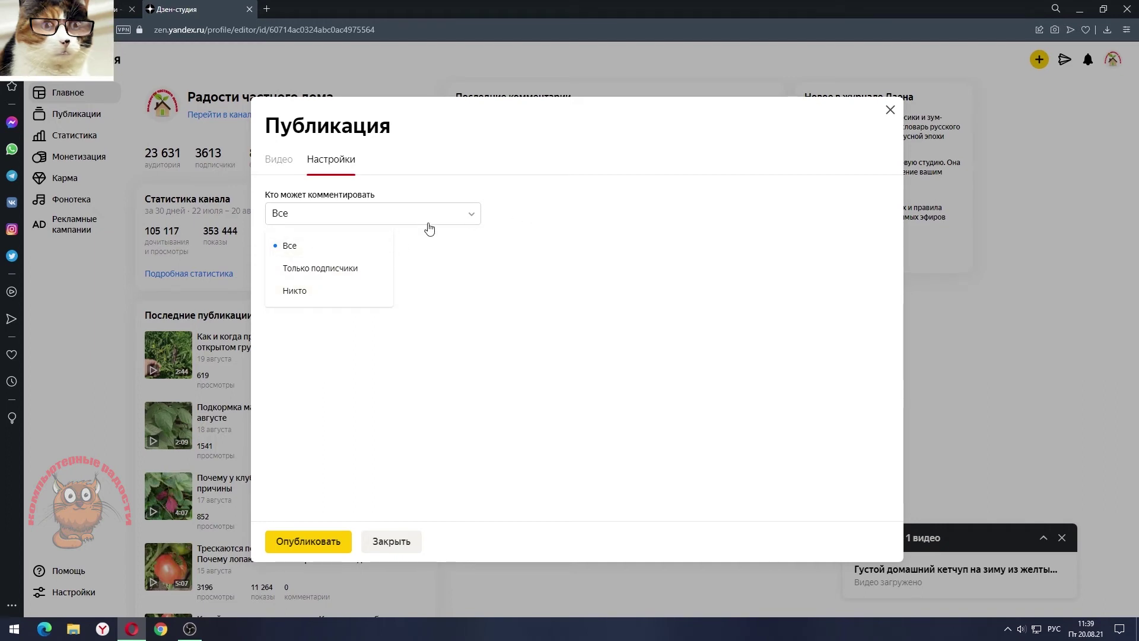
click(508, 269)
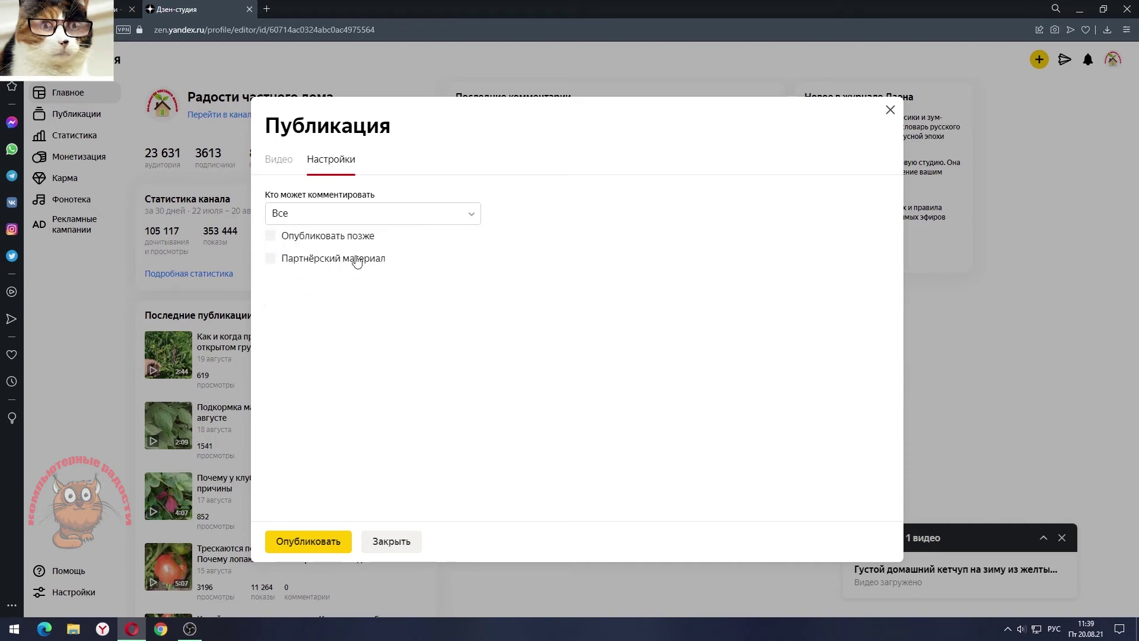
click(270, 238)
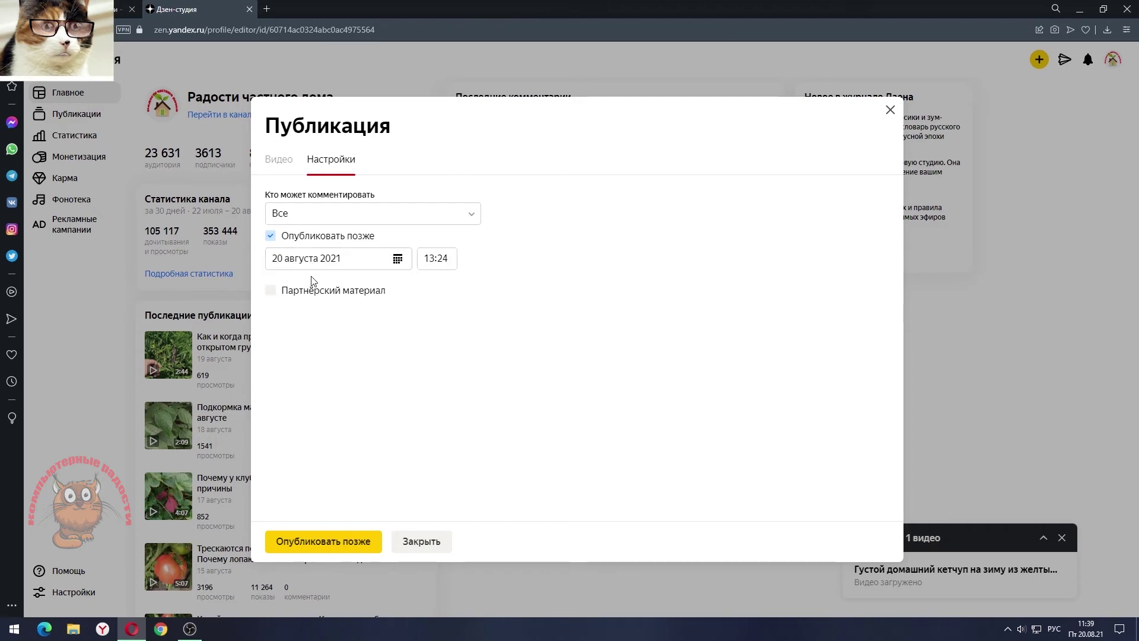
click(316, 257)
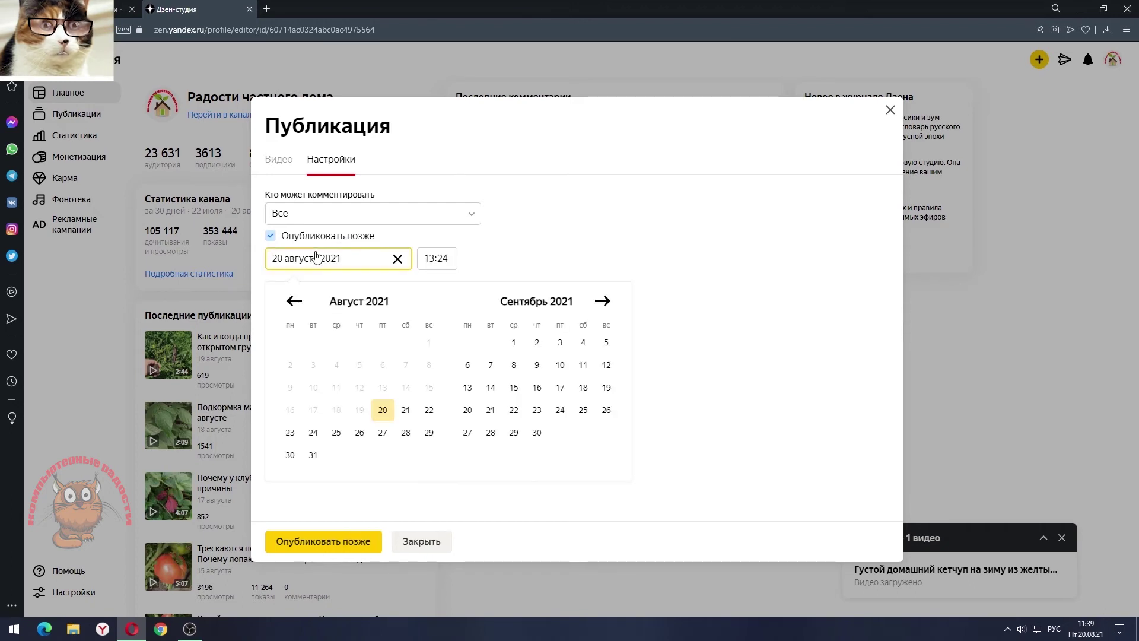
click(288, 436)
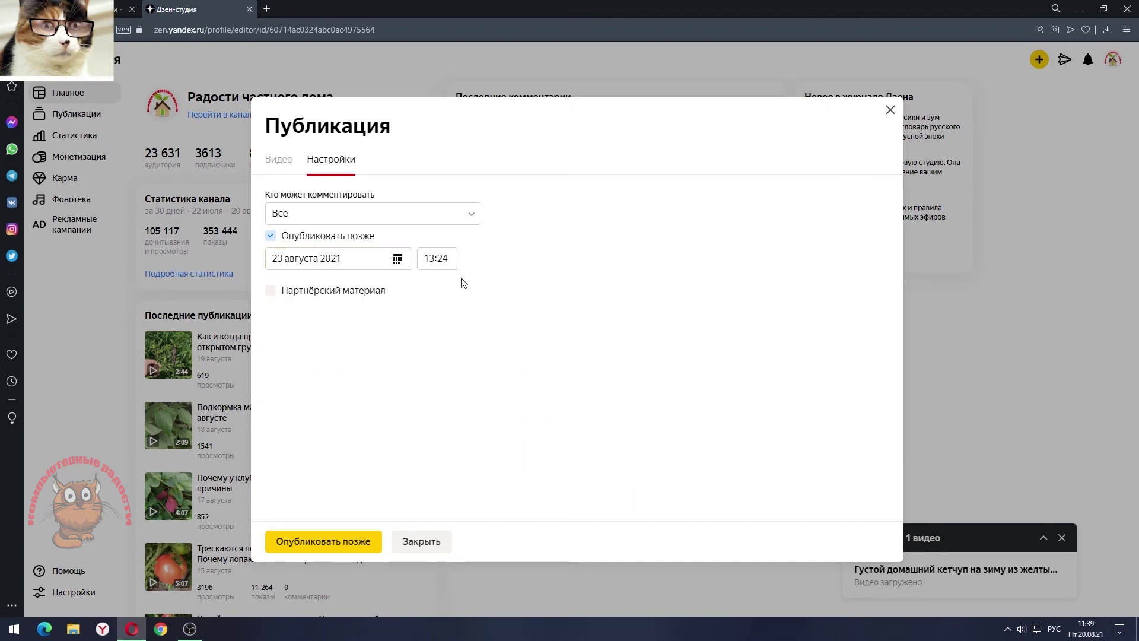
Step: Set the publishing time to 21:00 and submit the ketchup video for delayed publication
click(453, 260)
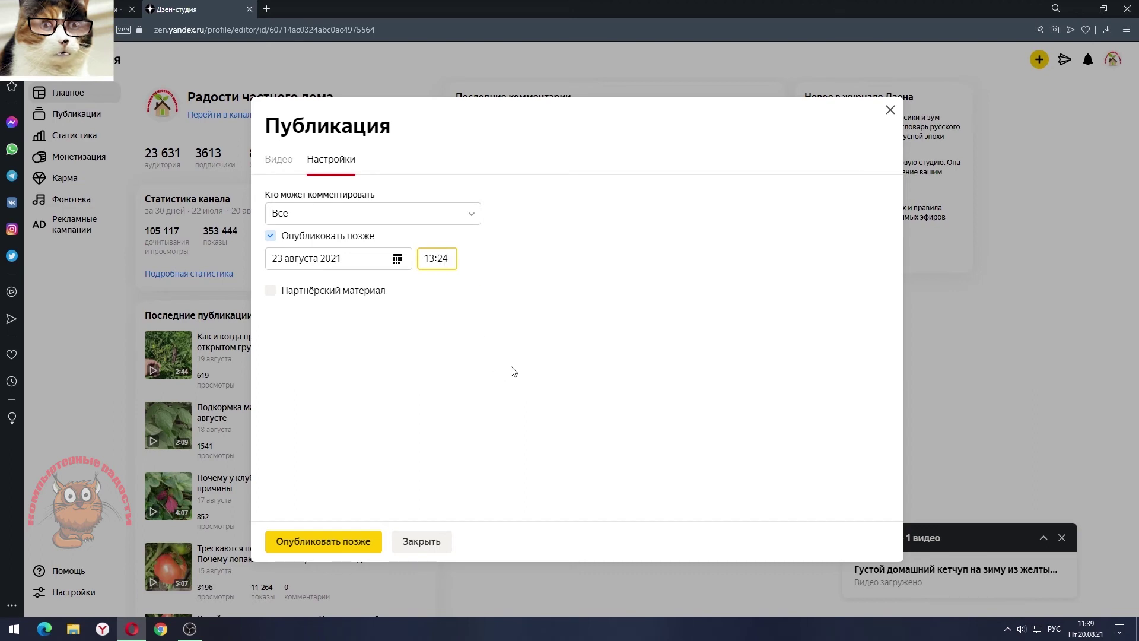
key(Return)
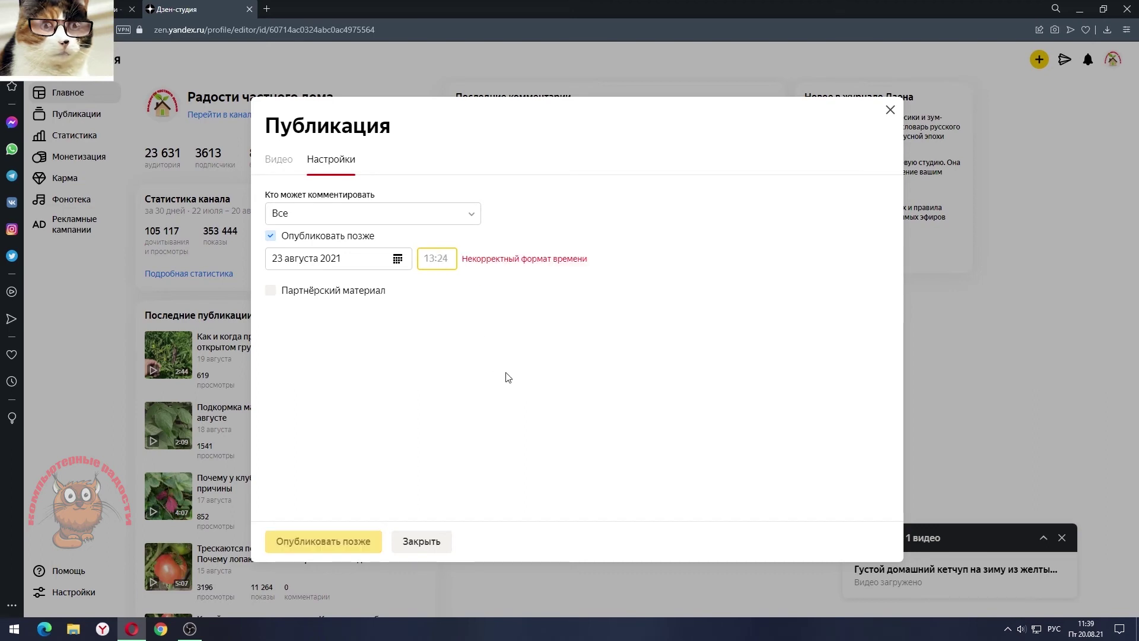
text(21)
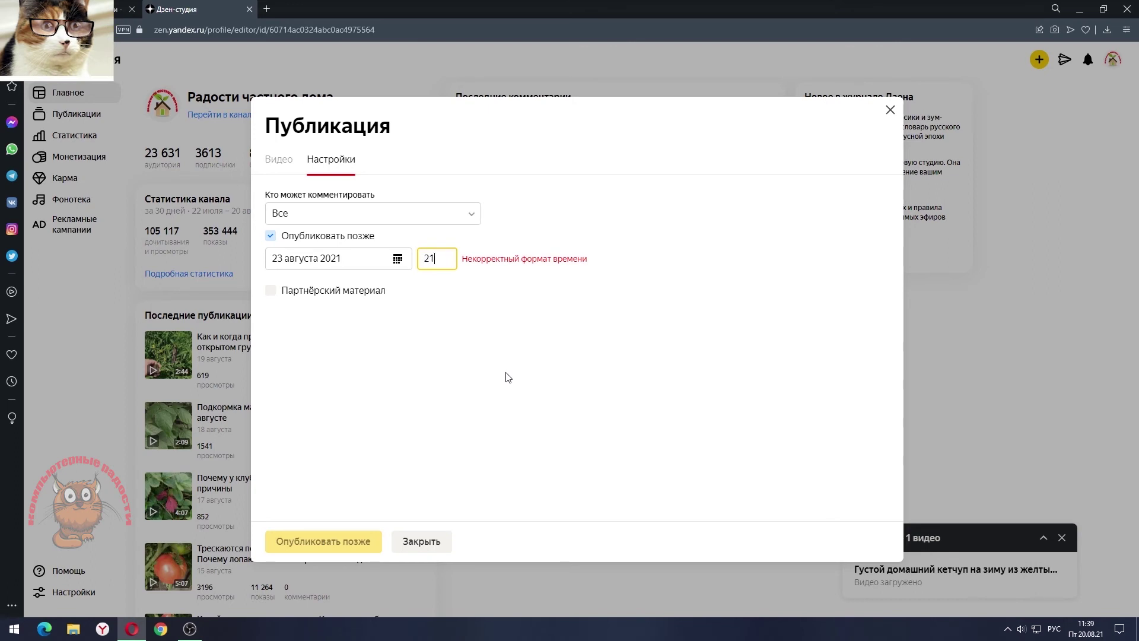
text(:00)
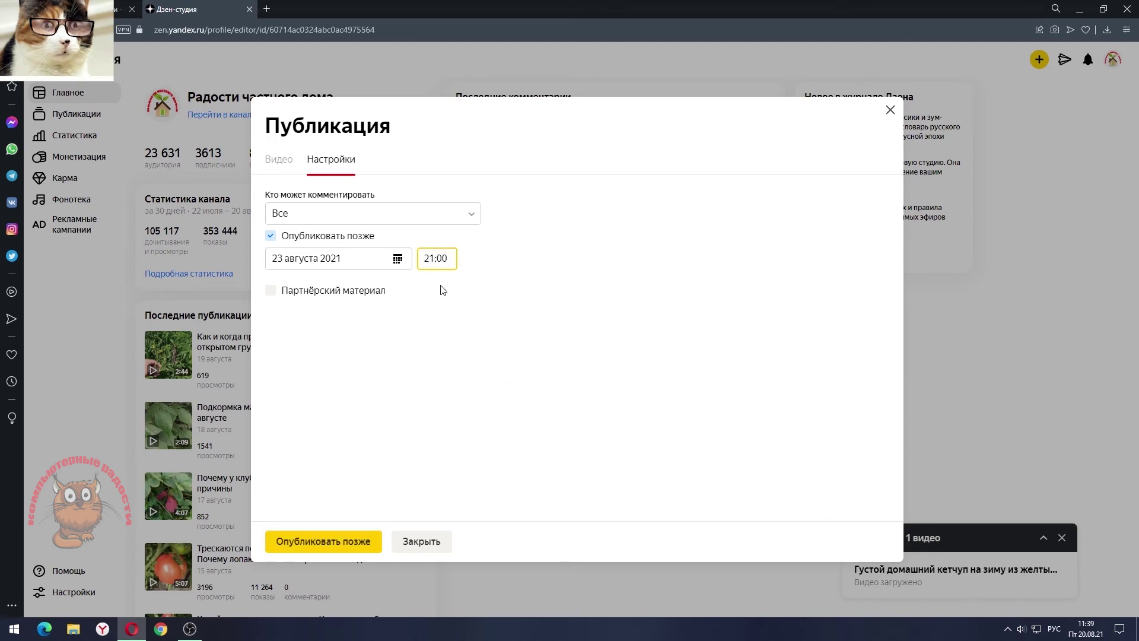
click(535, 344)
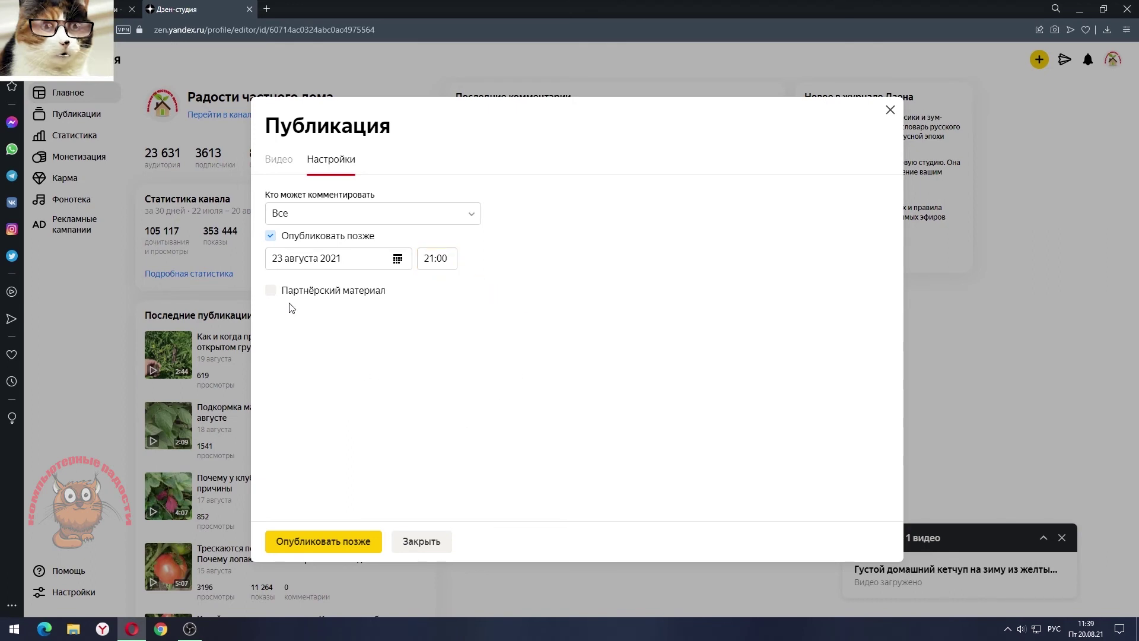
click(313, 541)
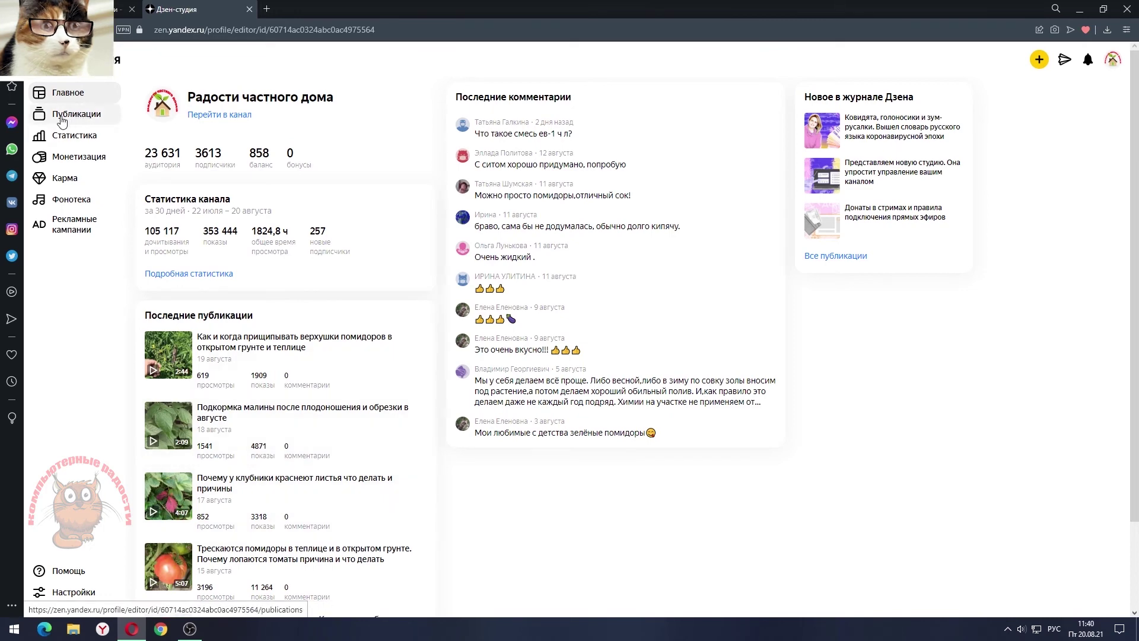
Step: Open the scheduled video "Густой домашний кетчуп на зиму из желтых помидор" for editing from the publications awaiting release
click(62, 121)
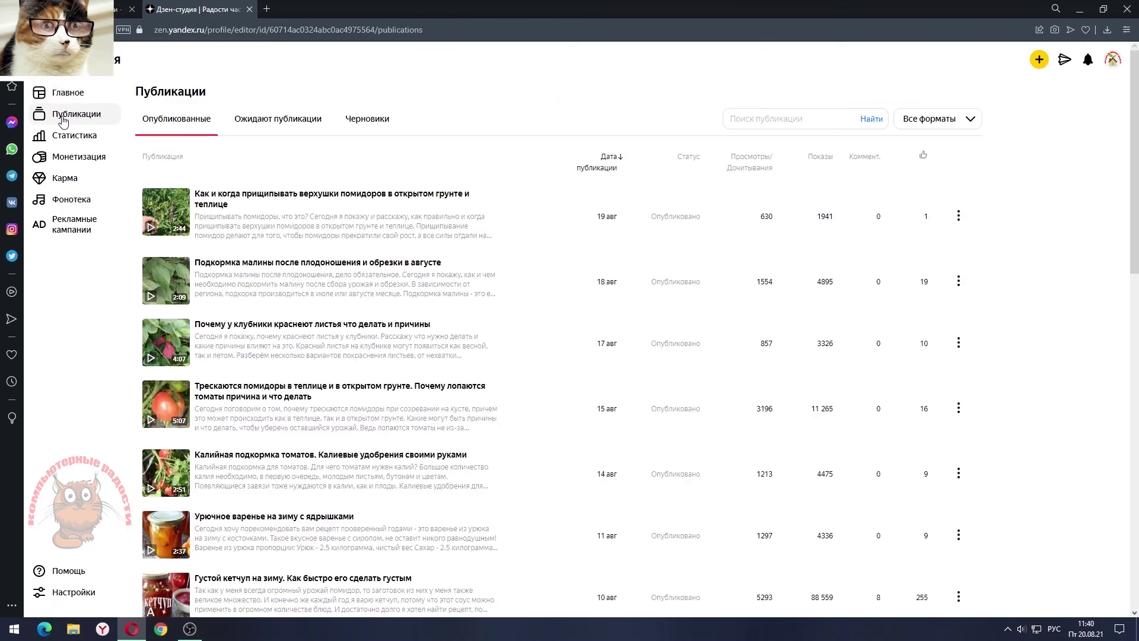
click(287, 124)
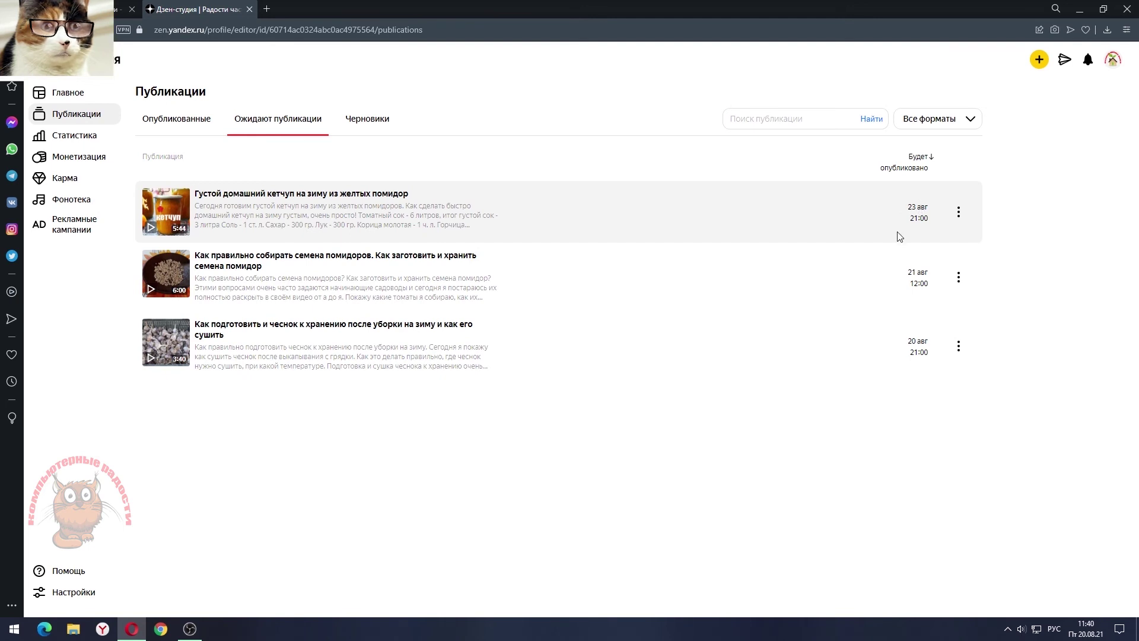
click(958, 212)
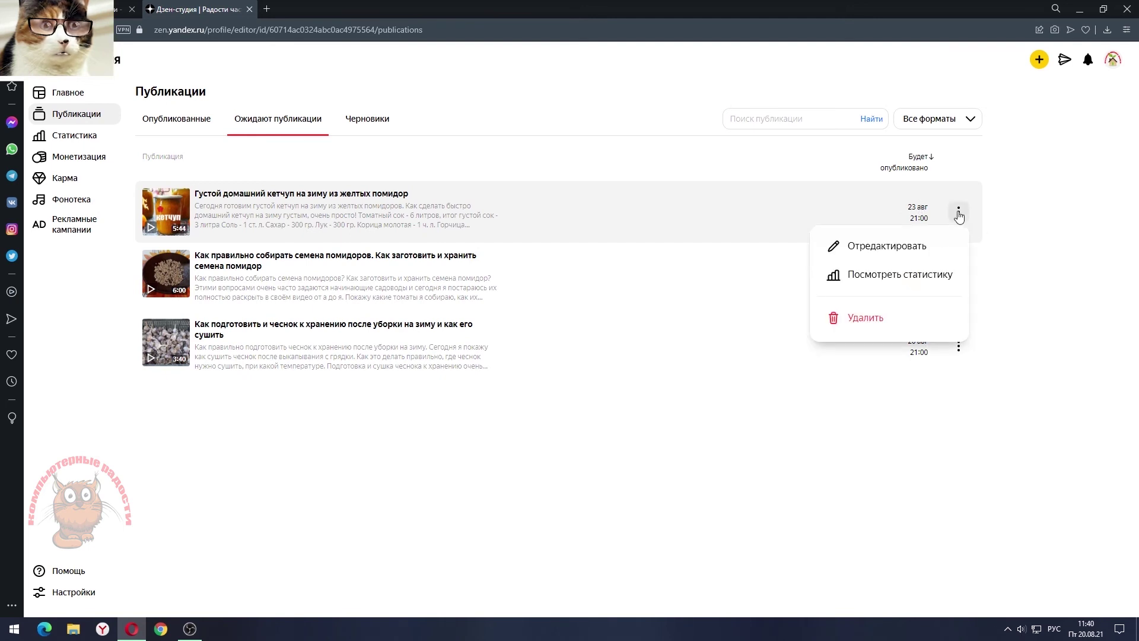
click(860, 250)
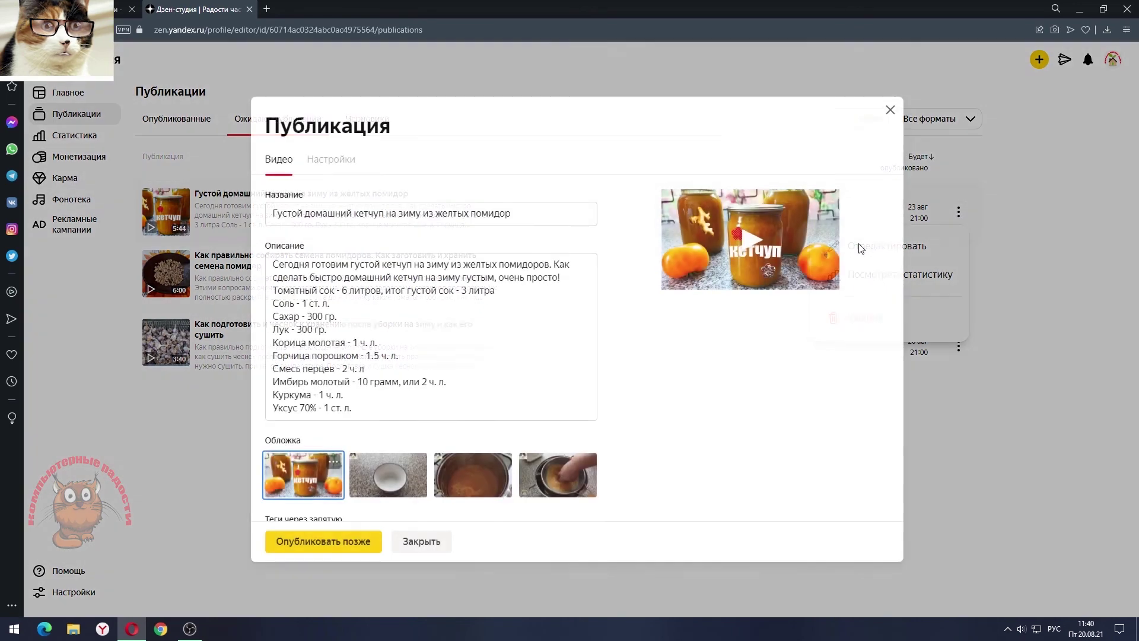
Step: Reschedule the ketchup video's delayed publication to 22 августа 2021 at 12:00 and submit the change
click(324, 162)
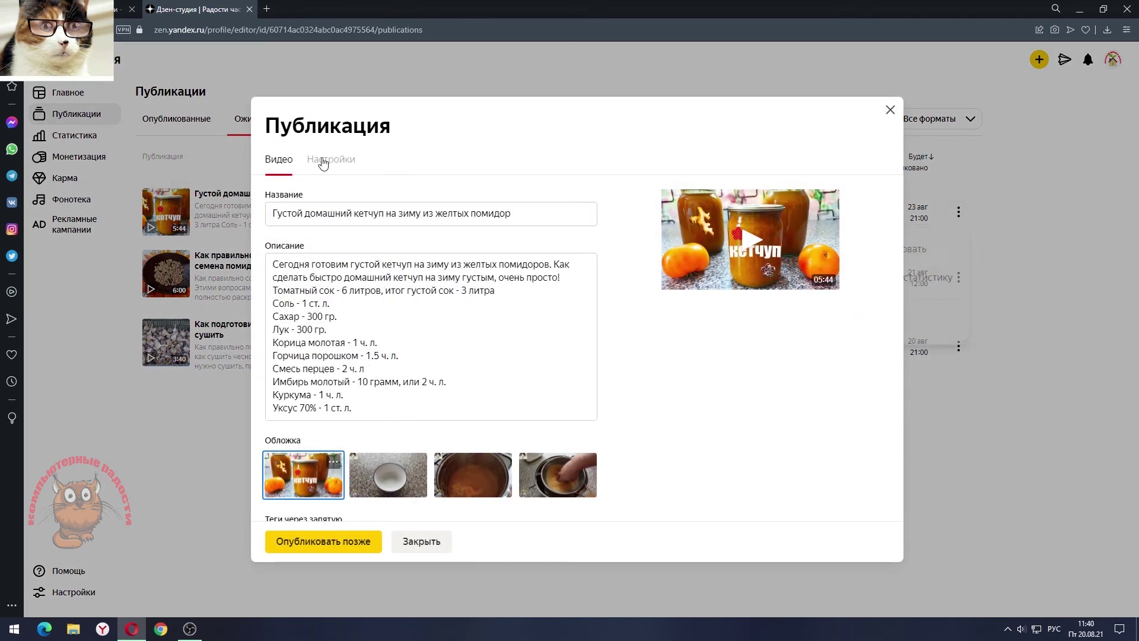
click(331, 267)
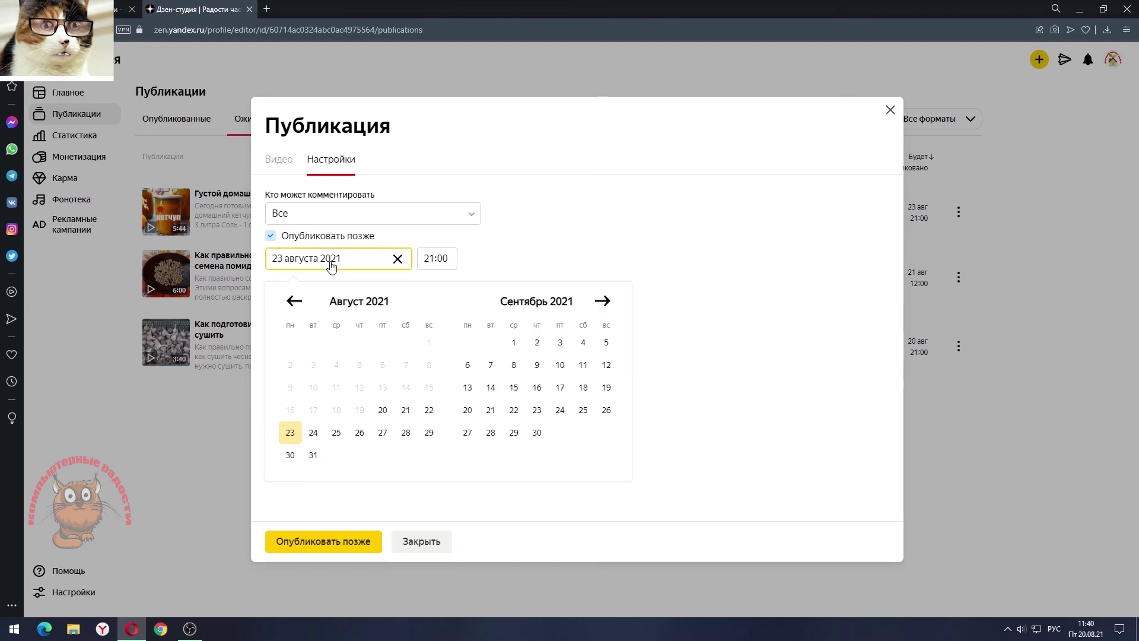
click(431, 410)
click(450, 260)
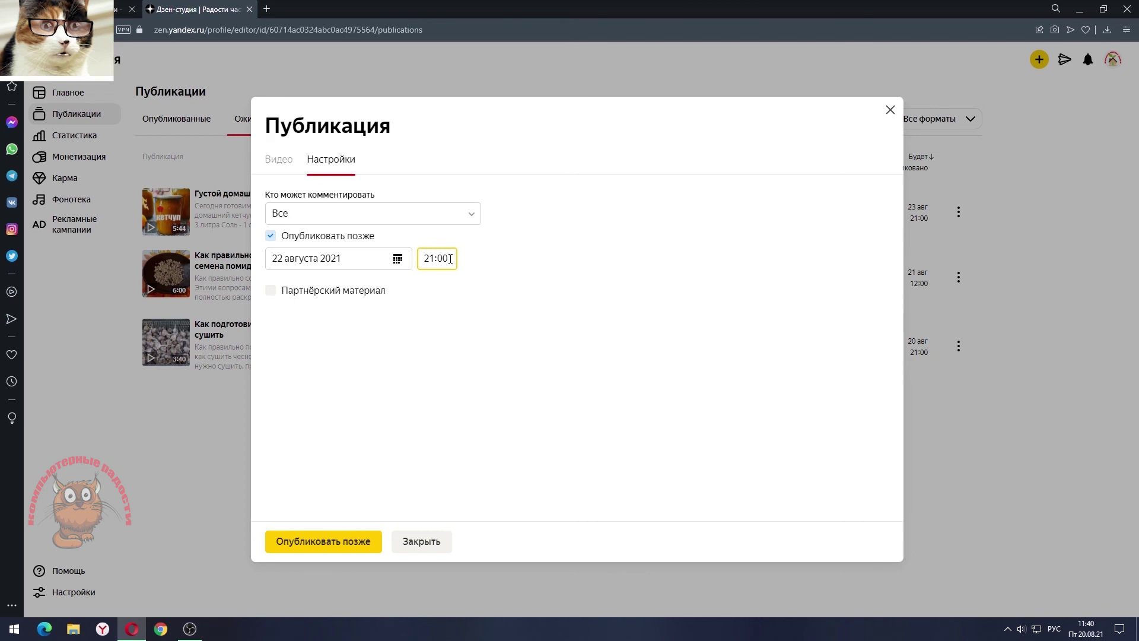
key(BackSpace)
key(BackSpace)
key(BackSpace)
key(BackSpace)
key(BackSpace)
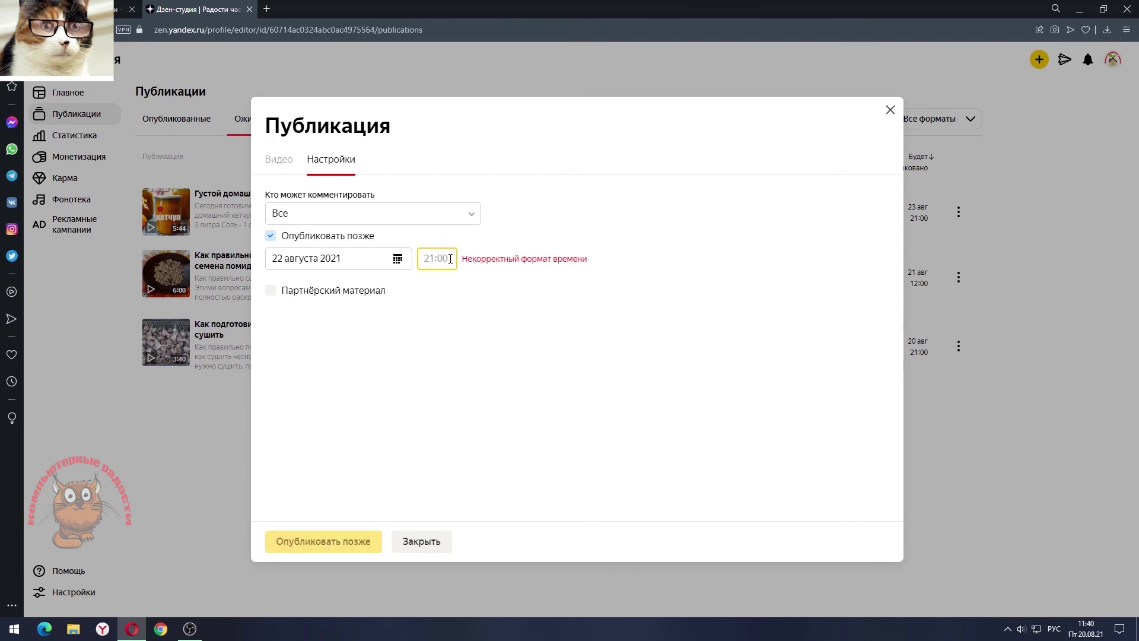
text(12)
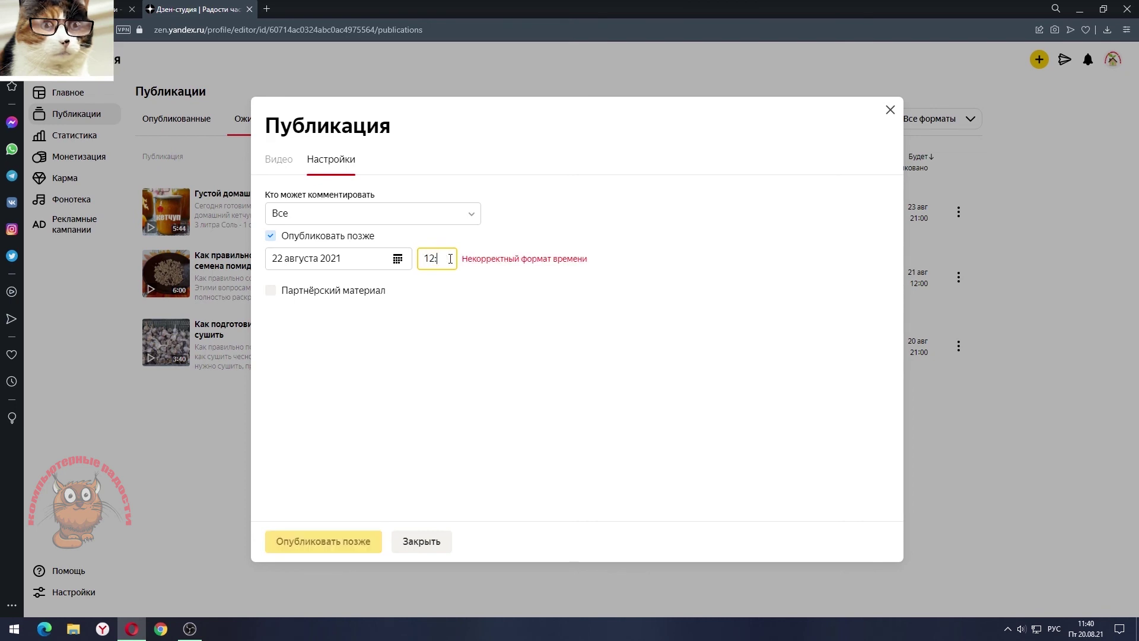
text(:00)
click(447, 296)
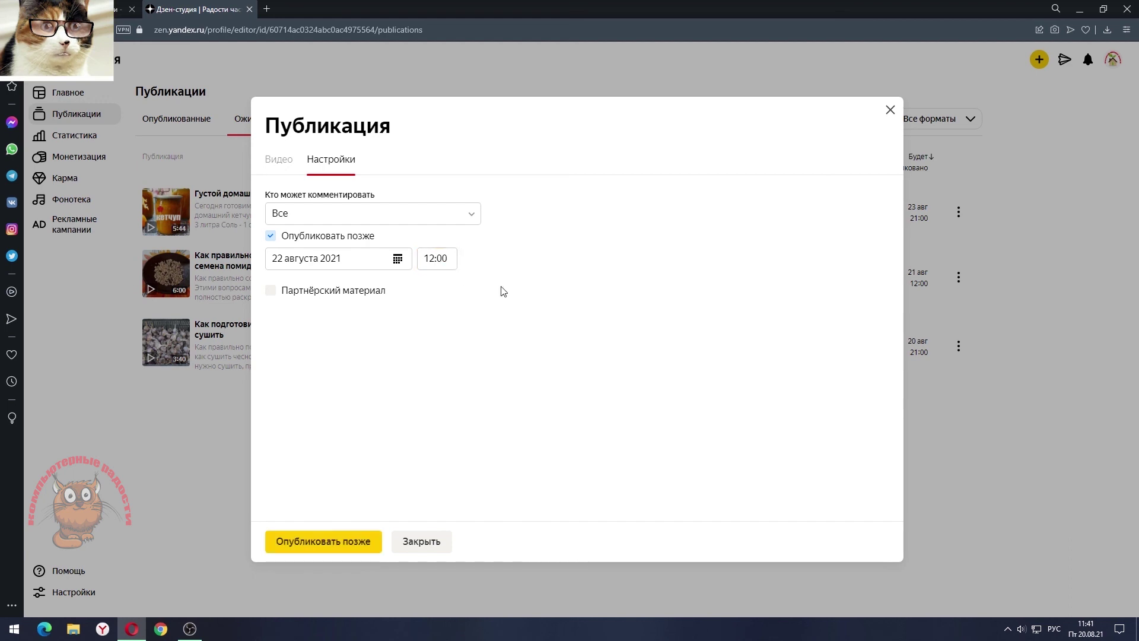
click(323, 546)
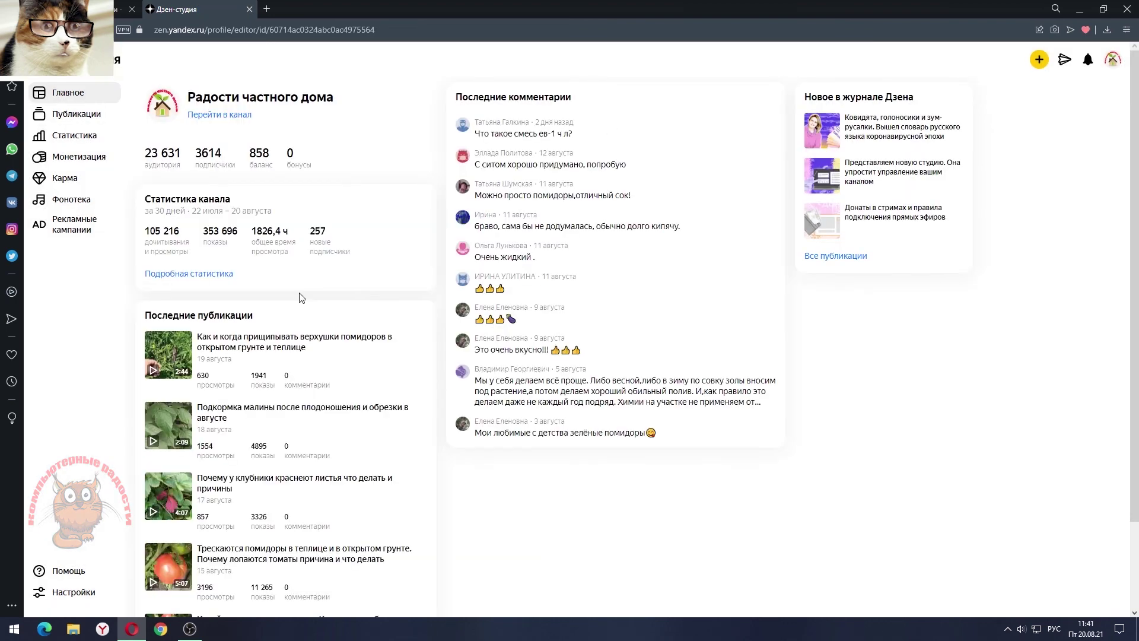
Step: Check the ketchup video's new release date among the publications awaiting release and view its available actions
click(91, 119)
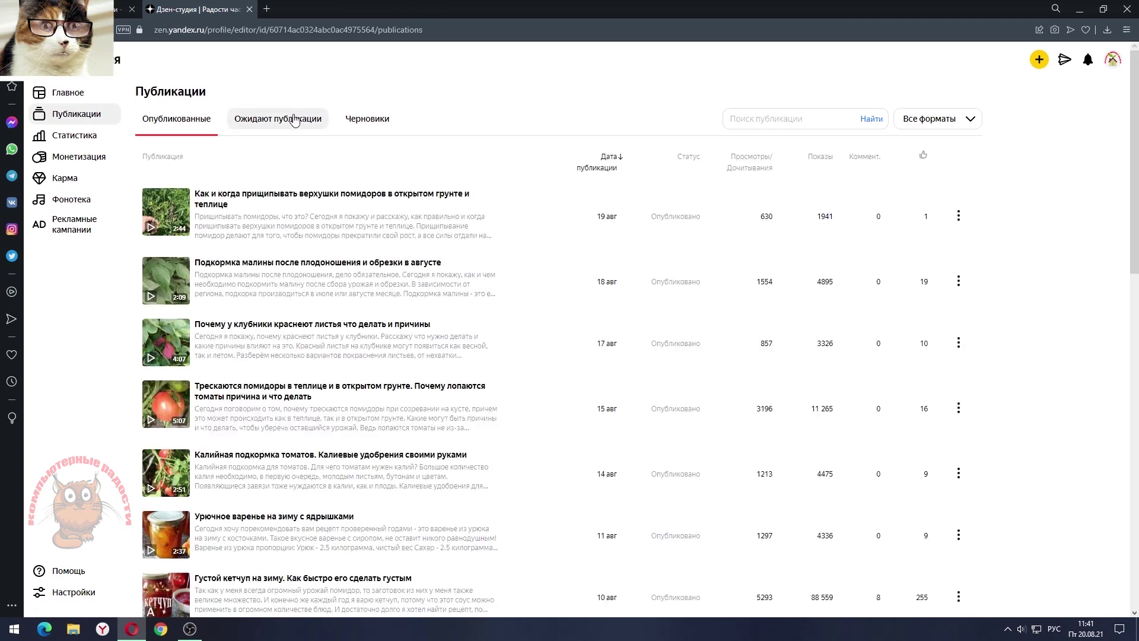
click(291, 122)
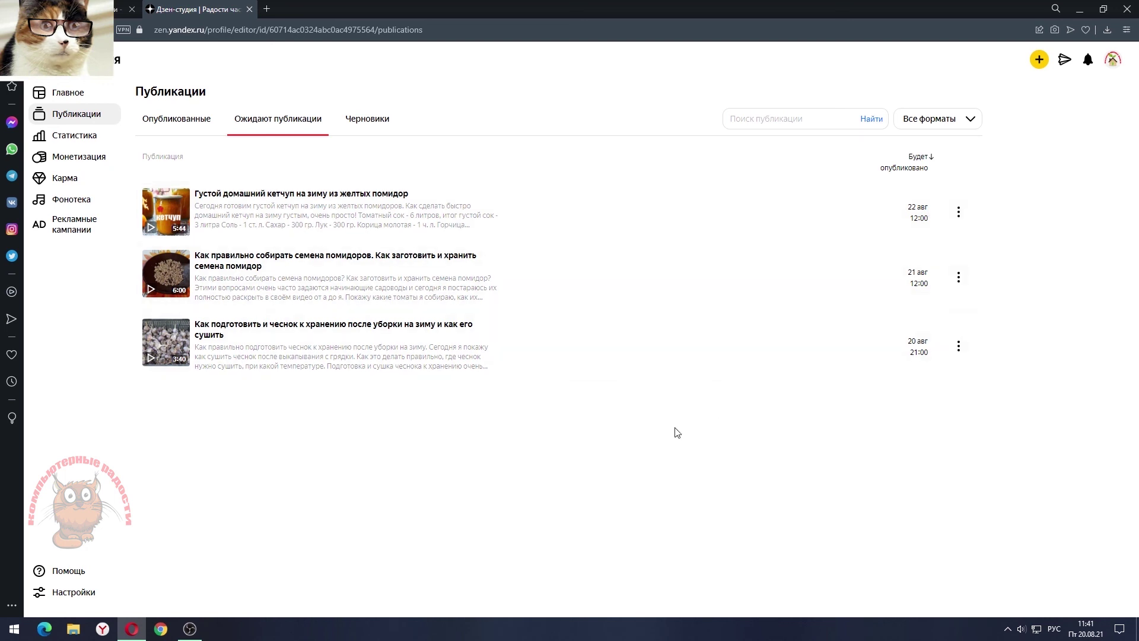
click(960, 213)
click(737, 474)
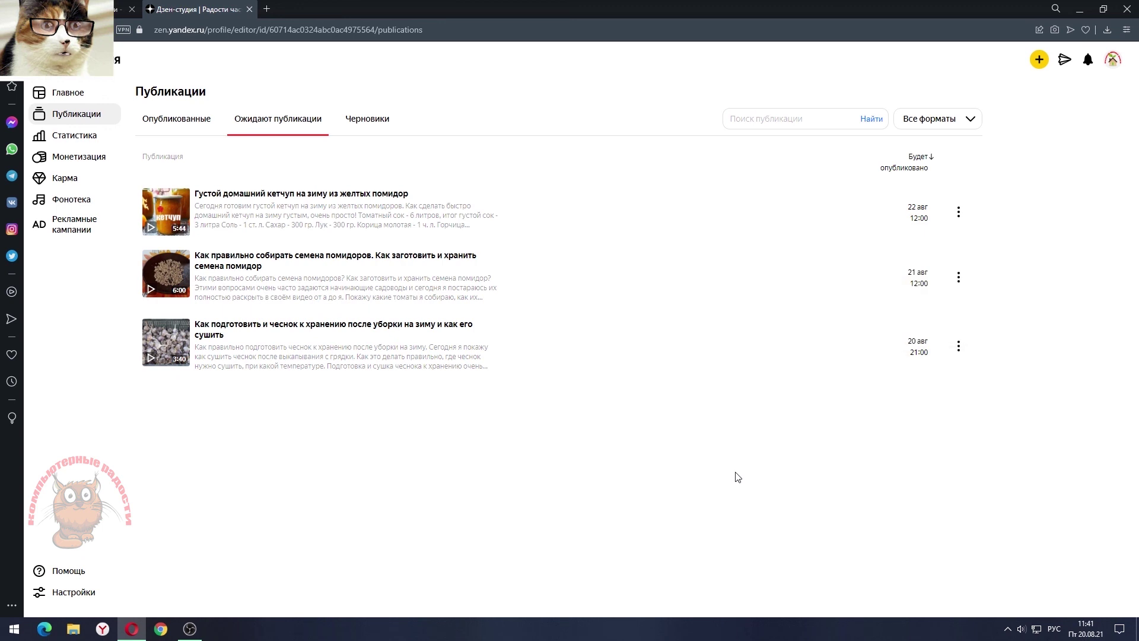